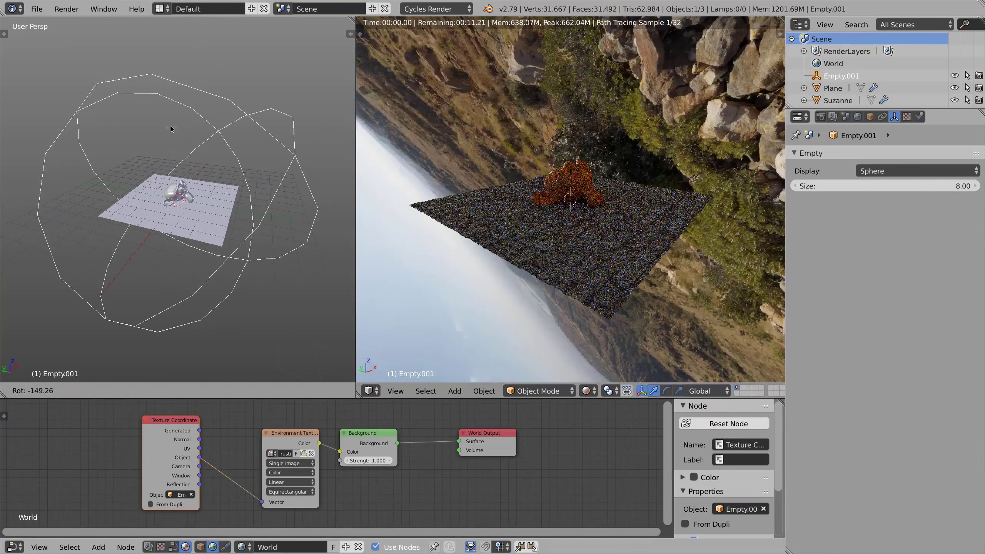
{"action": "left_click", "coordinate": [334, 209]}
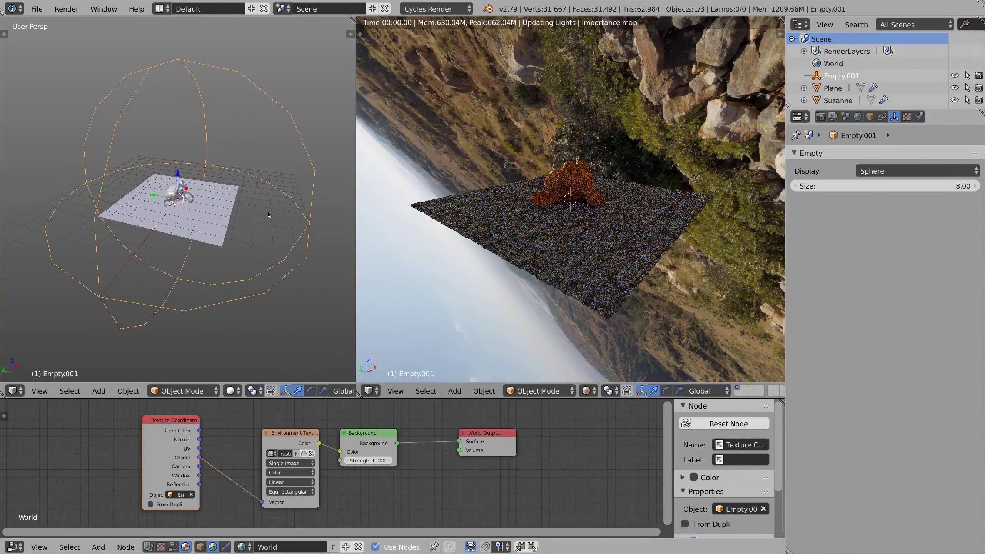
Orbit the view and rotate the sphere empty to preview the spinning HDRI background
{"action": "middle_click_drag", "start_coordinate": [334, 209], "coordinate": [231, 236]}
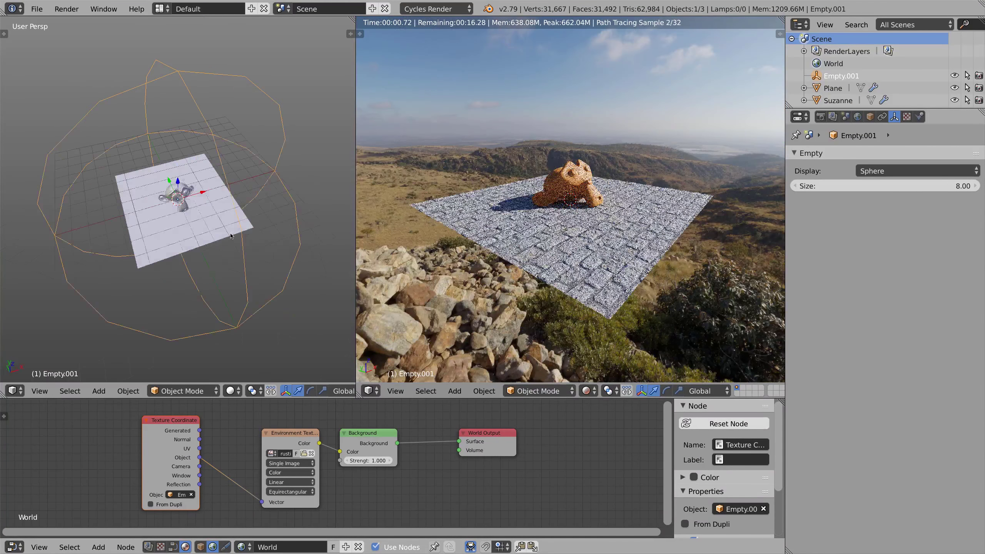
{"action": "key", "text": "r"}
{"action": "right_click", "coordinate": [104, 206]}
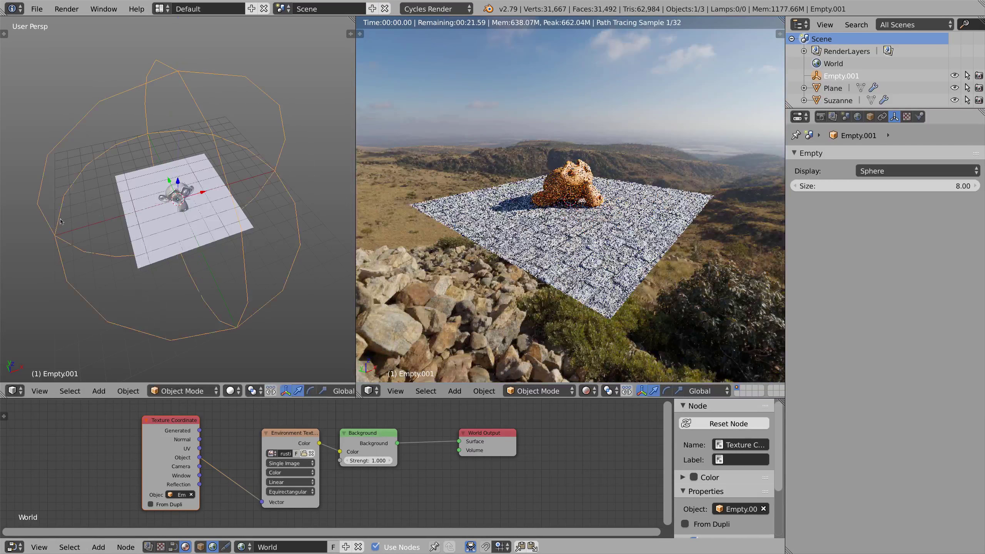
{"action": "middle_click_drag", "start_coordinate": [104, 206], "coordinate": [231, 135]}
{"action": "scroll", "coordinate": [231, 135], "scroll_direction": "up", "scroll_amount": 3}
{"action": "key", "text": "r"}
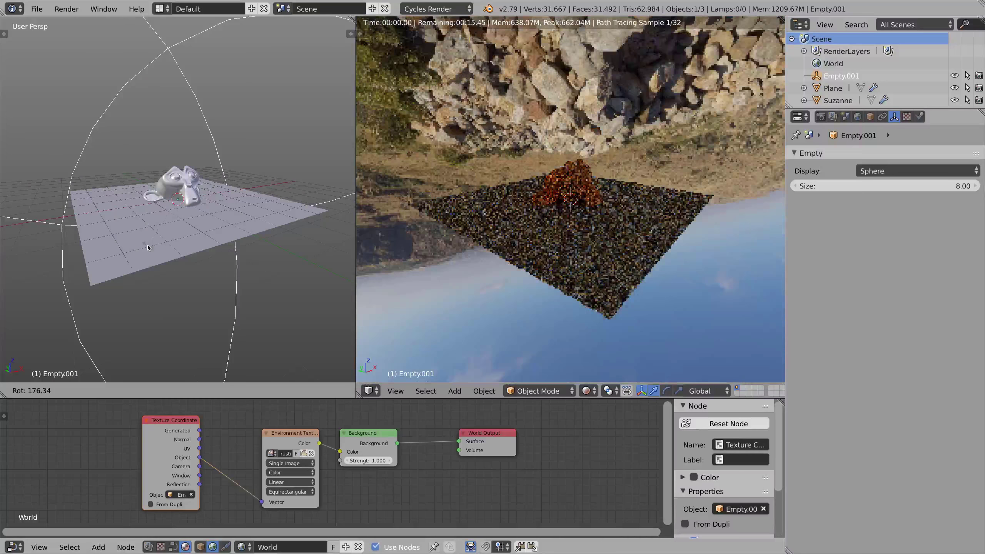
{"action": "right_click", "coordinate": [147, 245]}
{"action": "scroll", "coordinate": [159, 194], "scroll_direction": "down", "scroll_amount": 3}
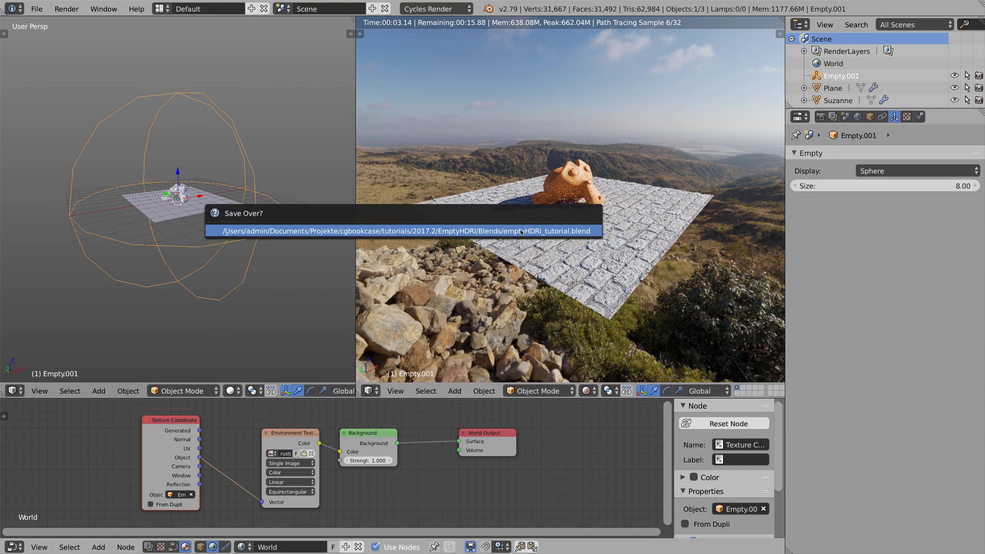
{"action": "scroll", "coordinate": [140, 225], "scroll_direction": "up", "scroll_amount": 2}
{"action": "scroll", "coordinate": [139, 225], "scroll_direction": "up", "scroll_amount": 1}
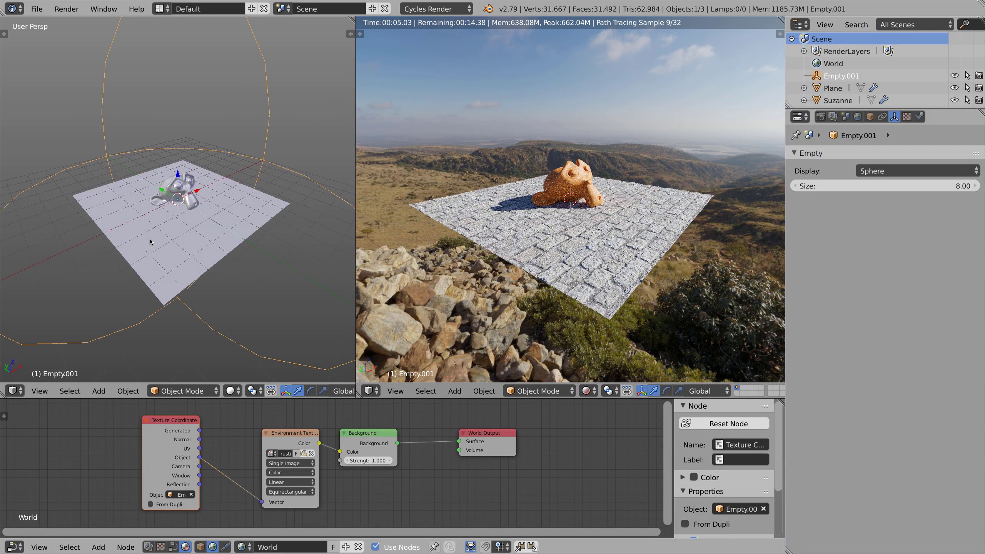
{"action": "key", "text": "a"}
{"action": "middle_click_drag", "start_coordinate": [524, 231], "coordinate": [521, 182]}
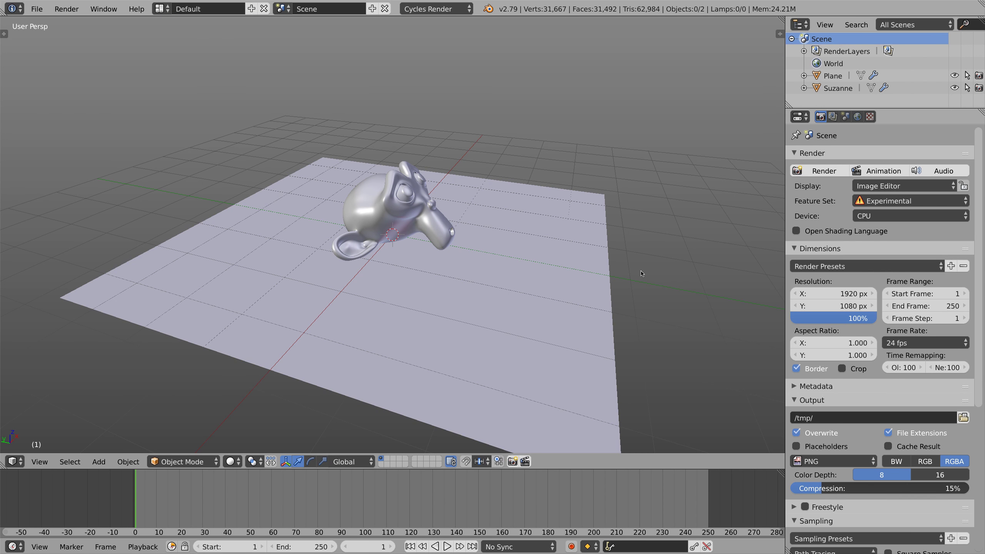
Orbit to a frontal view of the plane and switch it to Rendered shading
{"action": "key", "text": "shift+z"}
{"action": "middle_click_drag", "start_coordinate": [642, 273], "coordinate": [561, 241]}
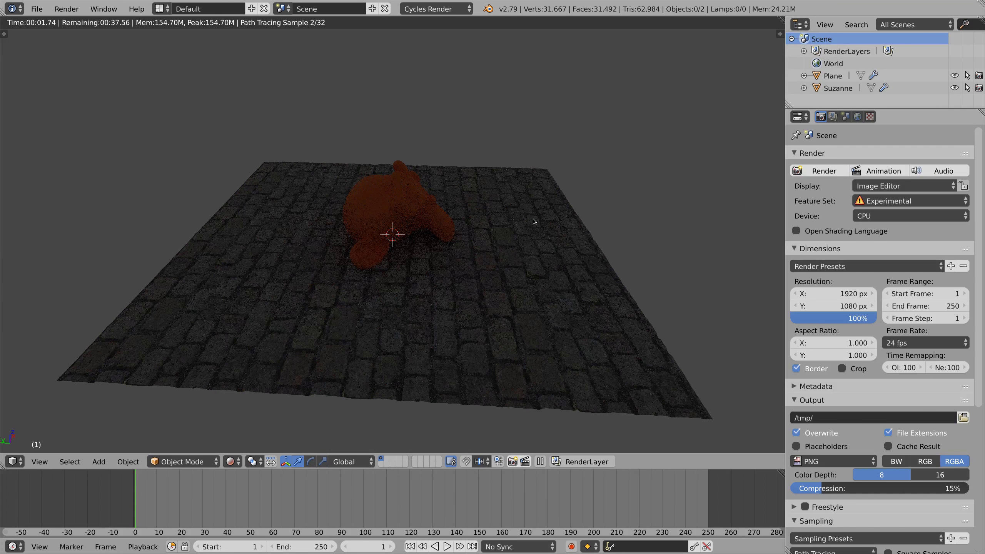
{"action": "scroll", "coordinate": [534, 216], "scroll_direction": "down", "scroll_amount": 1}
{"action": "scroll", "coordinate": [534, 216], "scroll_direction": "down", "scroll_amount": 2}
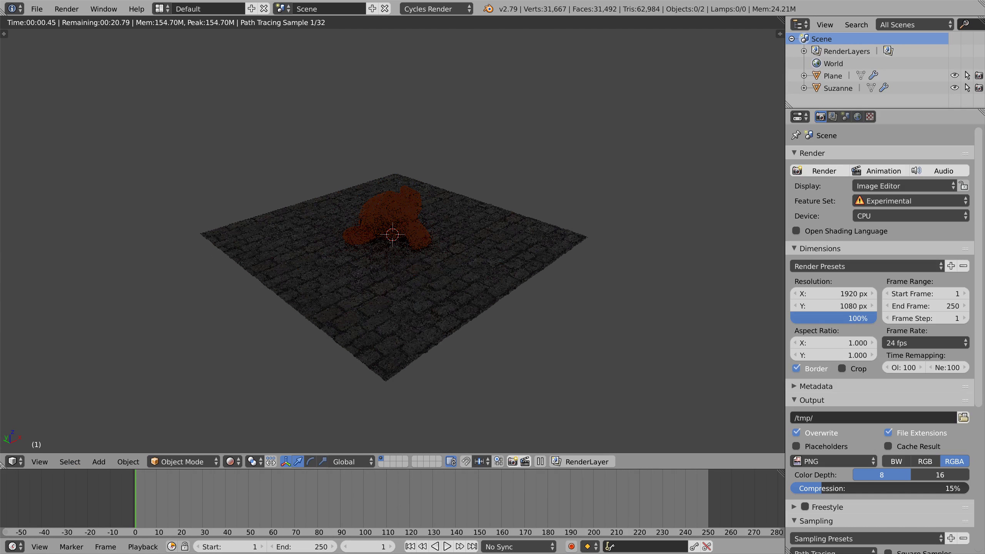
{"action": "left_click_drag", "start_coordinate": [4, 453], "coordinate": [354, 324]}
{"action": "scroll", "coordinate": [500, 343], "scroll_direction": "up", "scroll_amount": 3}
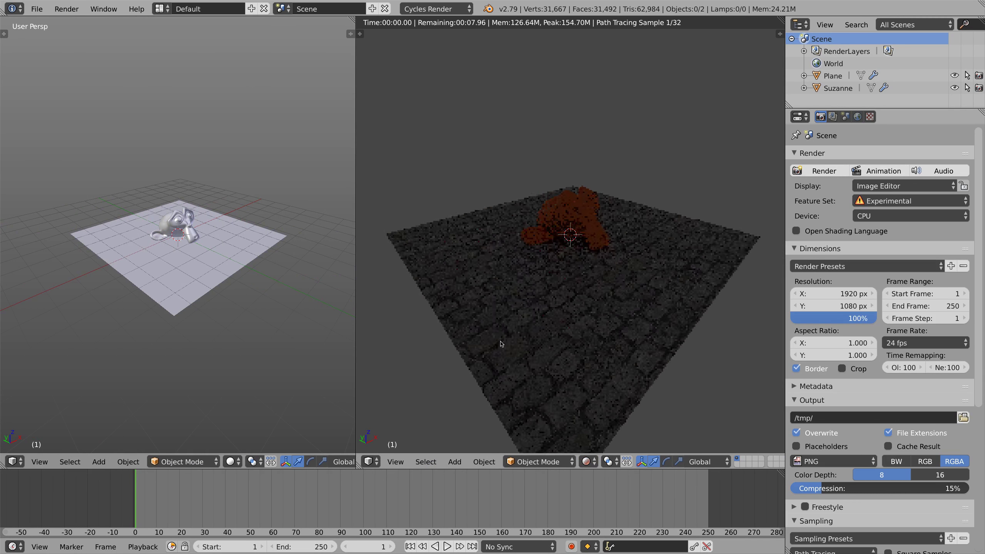
{"action": "scroll", "coordinate": [527, 314], "scroll_direction": "down", "scroll_amount": 1}
{"action": "scroll", "coordinate": [527, 314], "scroll_direction": "down", "scroll_amount": 1}
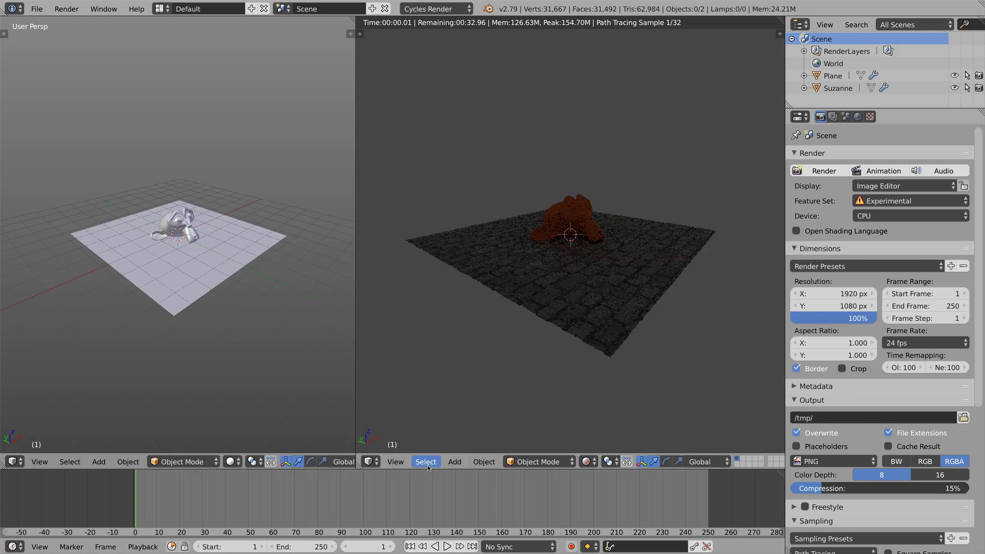
Enlarge the bottom editor area and enable Use Nodes for the World surface
{"action": "left_click_drag", "start_coordinate": [427, 468], "coordinate": [428, 397]}
{"action": "left_click", "coordinate": [14, 547]}
{"action": "left_click", "coordinate": [43, 412]}
{"action": "middle_click_drag", "start_coordinate": [262, 462], "coordinate": [406, 511]}
{"action": "scroll", "coordinate": [406, 511], "scroll_direction": "up", "scroll_amount": 1}
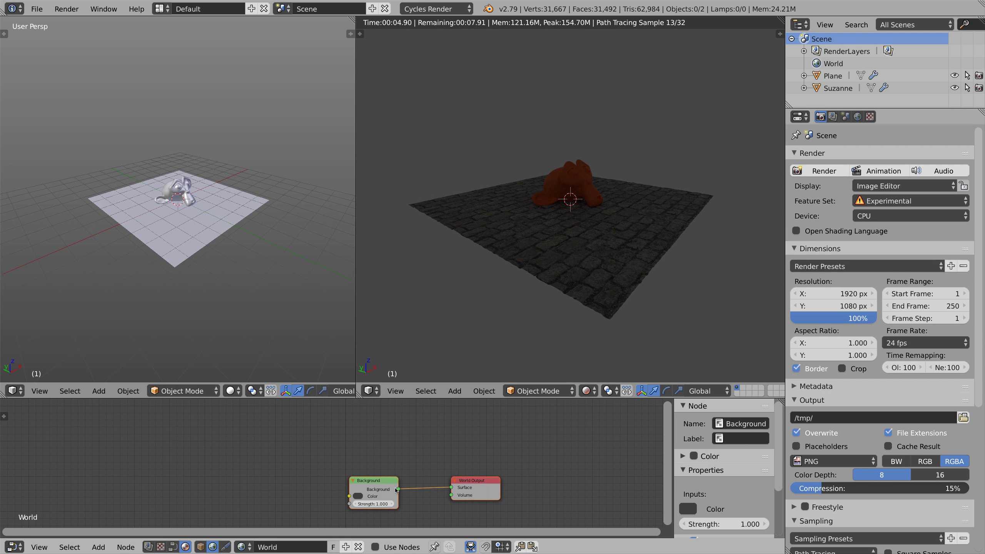
{"action": "left_click", "coordinate": [857, 116]}
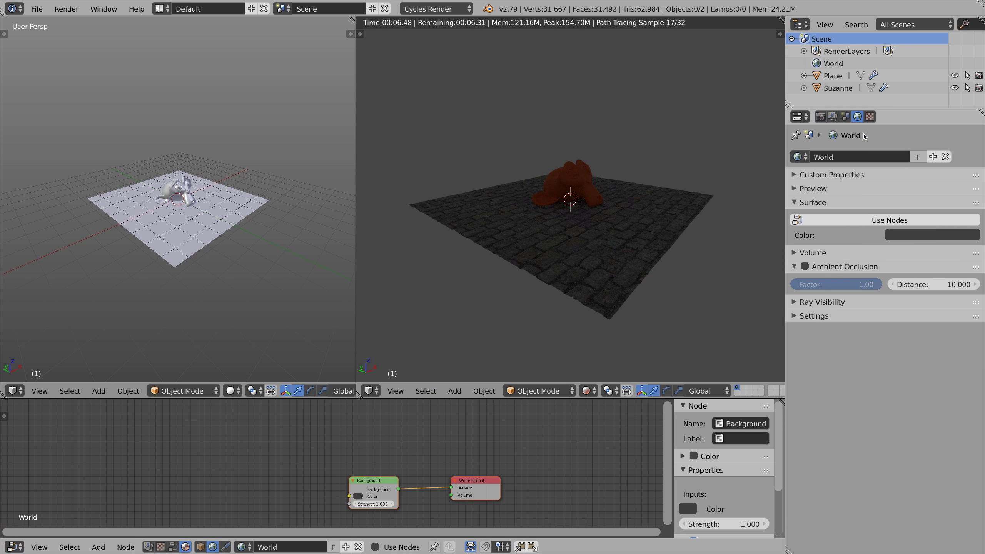
{"action": "left_click", "coordinate": [882, 220]}
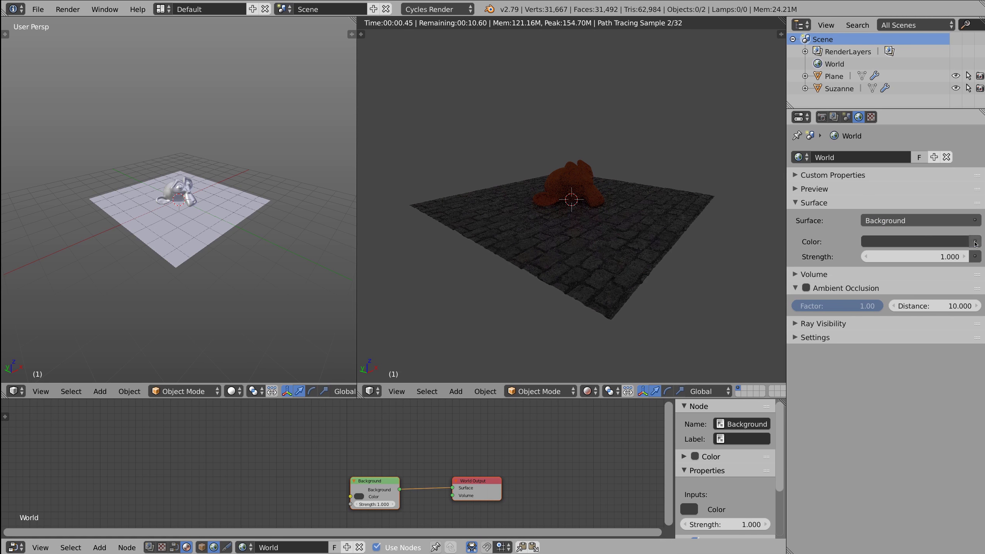
{"action": "left_click", "coordinate": [974, 241]}
{"action": "left_click", "coordinate": [740, 111]}
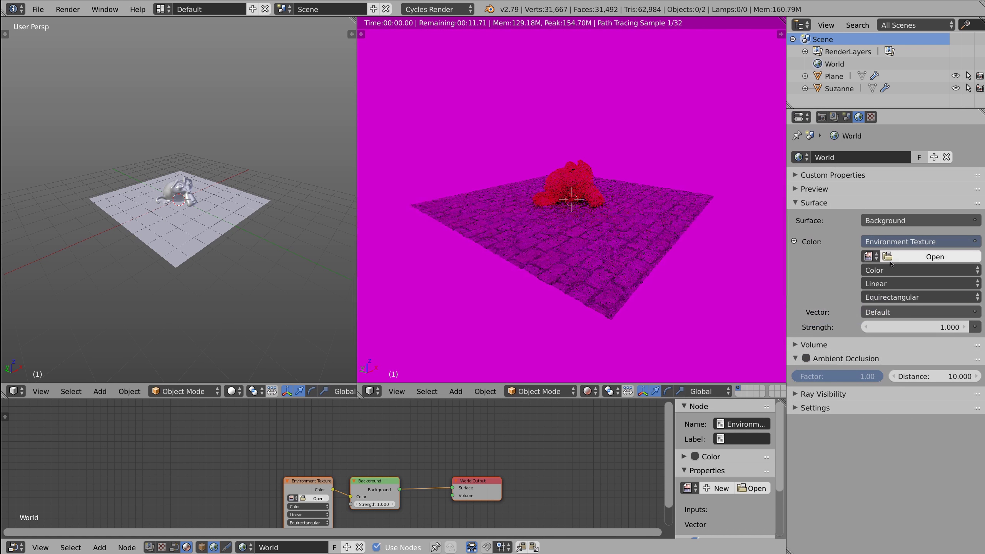
{"action": "left_click", "coordinate": [898, 258]}
{"action": "scroll", "coordinate": [62, 170], "scroll_direction": "down", "scroll_amount": 5}
{"action": "left_click", "coordinate": [40, 218]}
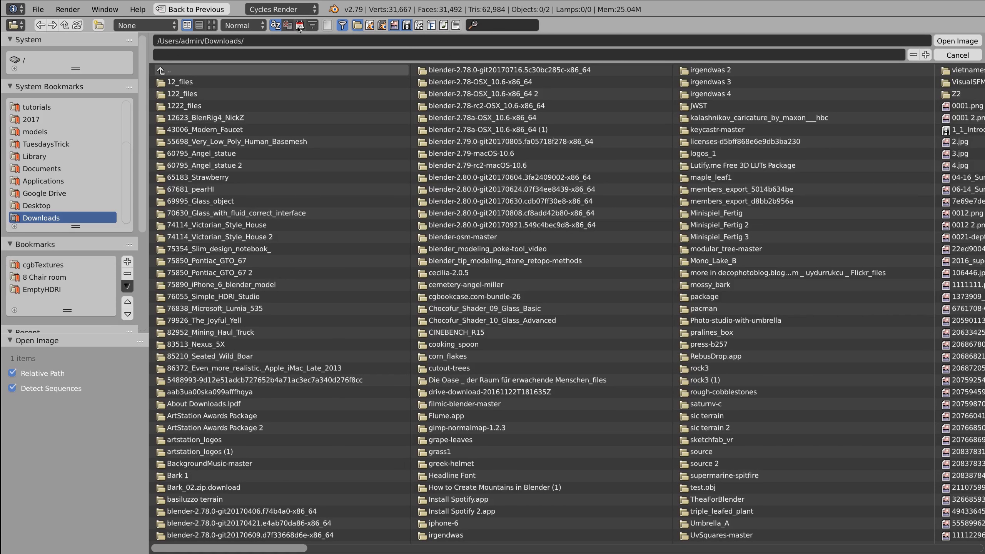
{"action": "left_click", "coordinate": [300, 24]}
{"action": "left_click", "coordinate": [488, 25]}
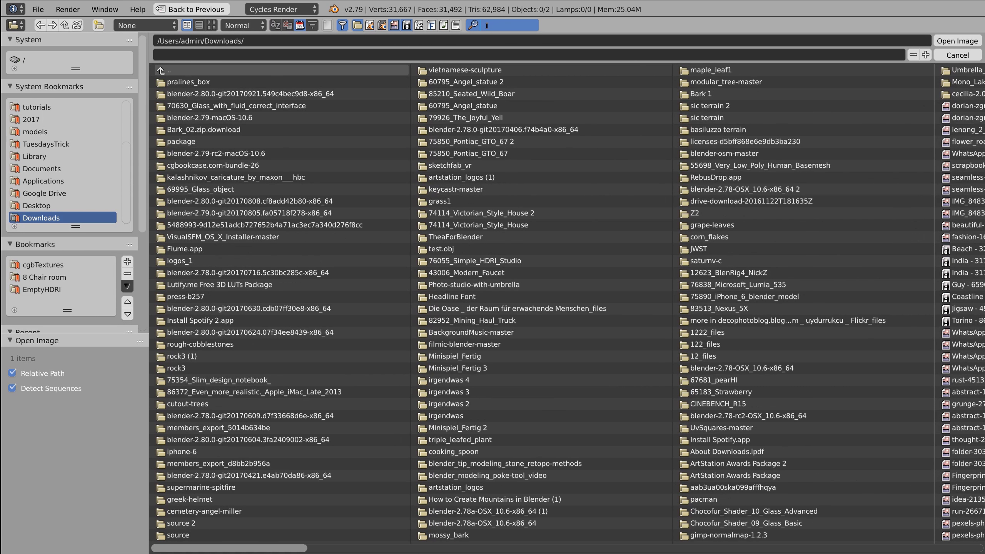
{"action": "type", "text": "hdr"}
{"action": "key", "text": "Return"}
{"action": "left_click", "coordinate": [212, 25]}
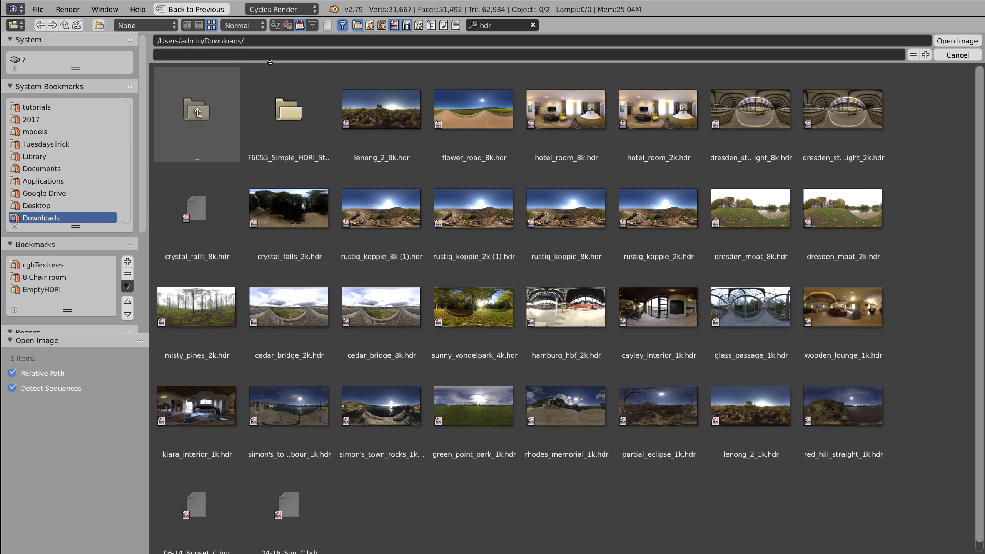
Choose rustig_koppie_8k.hdr as the World's environment image
{"action": "left_click", "coordinate": [566, 208]}
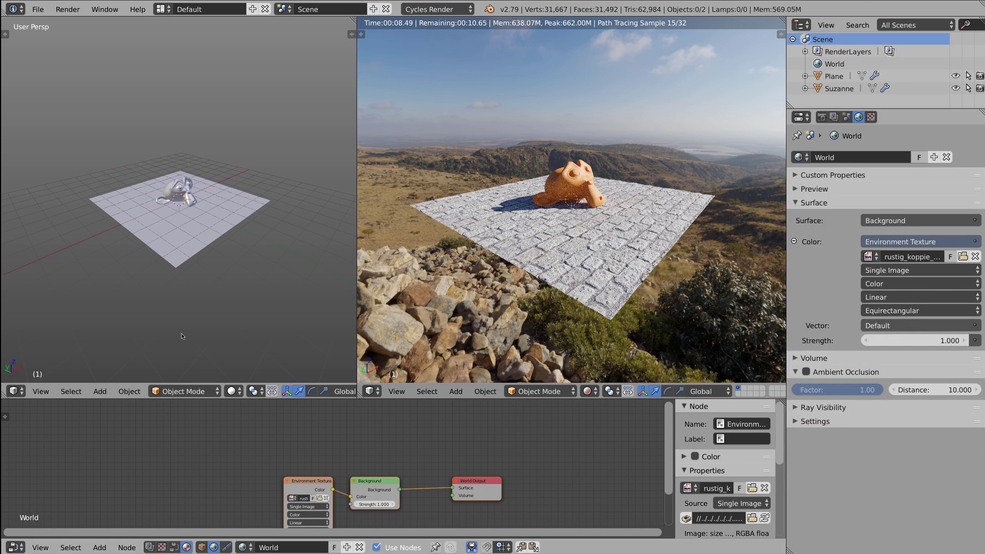
{"action": "key", "text": "shift+a"}
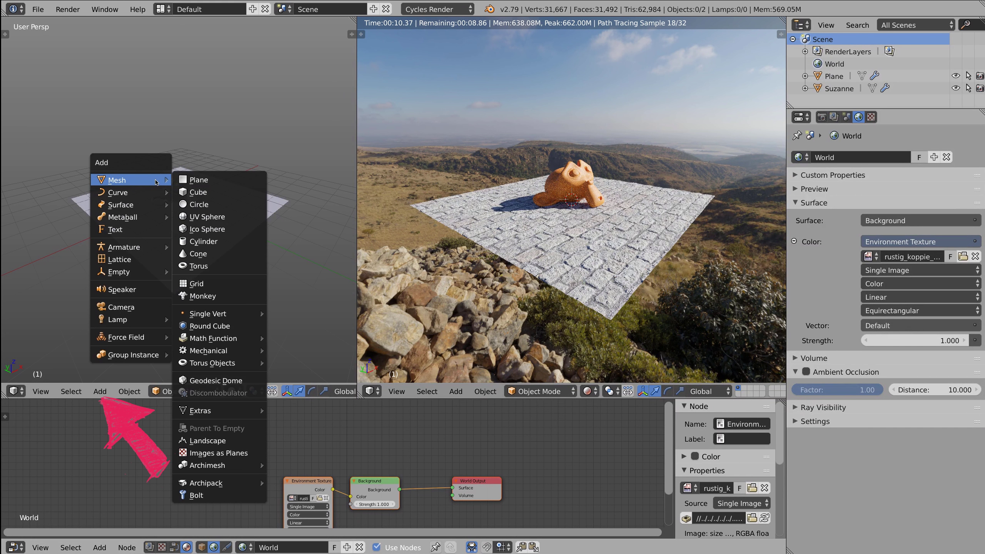
{"action": "mouse_move", "coordinate": [120, 271]}
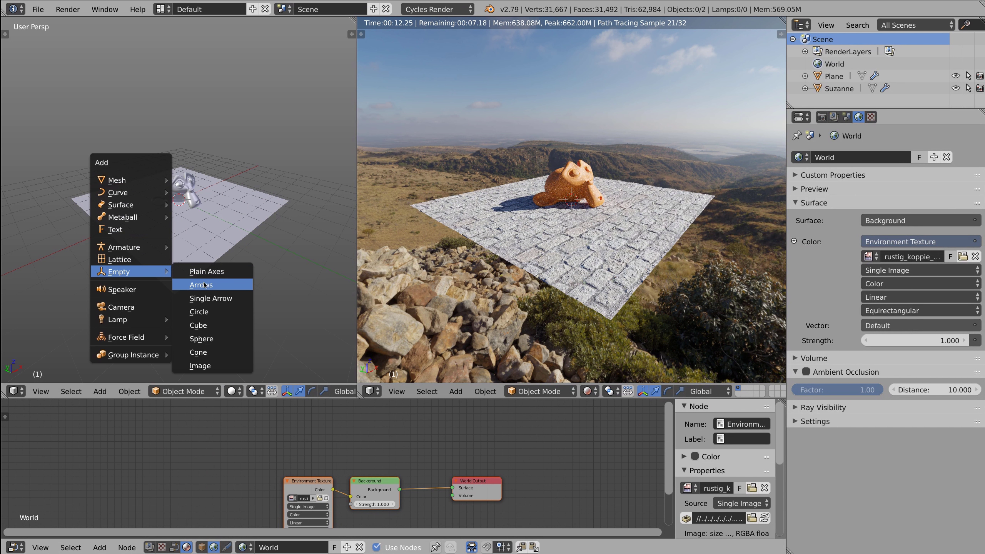
Add a sphere-display empty, Empty.001, to the scene
{"action": "left_click", "coordinate": [198, 338]}
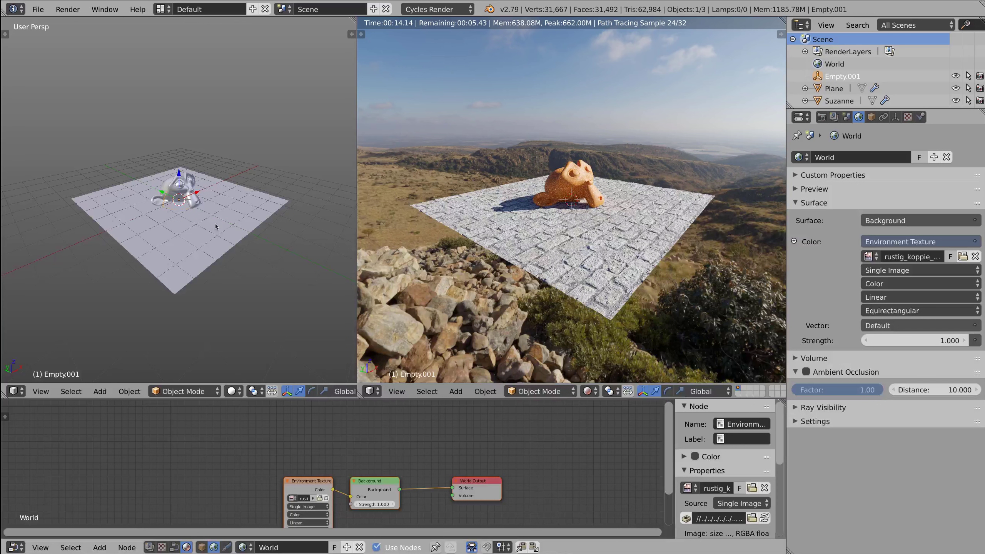
{"action": "left_click", "coordinate": [897, 119]}
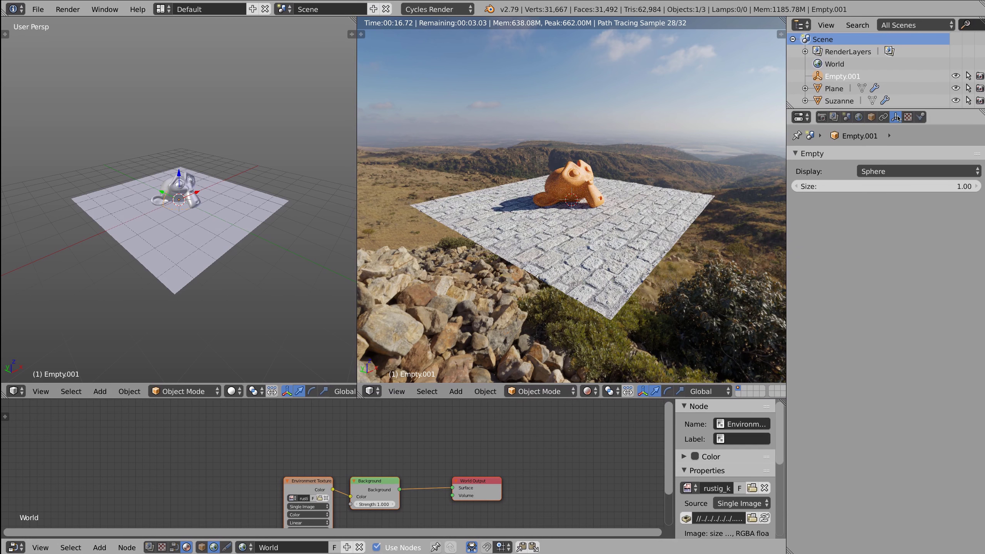
{"action": "left_click", "coordinate": [867, 185]}
{"action": "type", "text": "8"}
{"action": "key", "text": "Return"}
Orbit the view, then drag to wire the Texture Coordinate Object output into the Environment Texture
{"action": "middle_click_drag", "start_coordinate": [67, 231], "coordinate": [178, 194]}
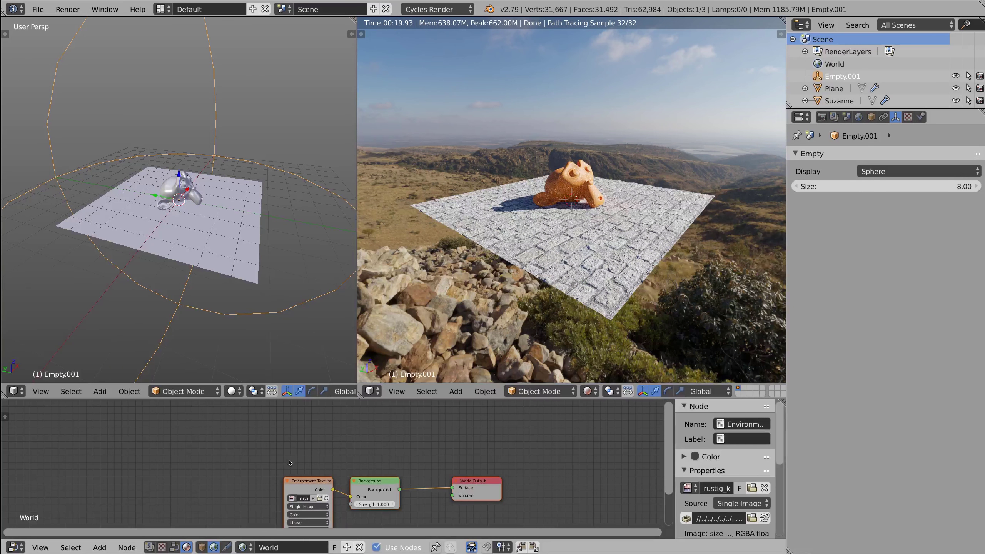
{"action": "middle_click_drag", "start_coordinate": [295, 482], "coordinate": [272, 438]}
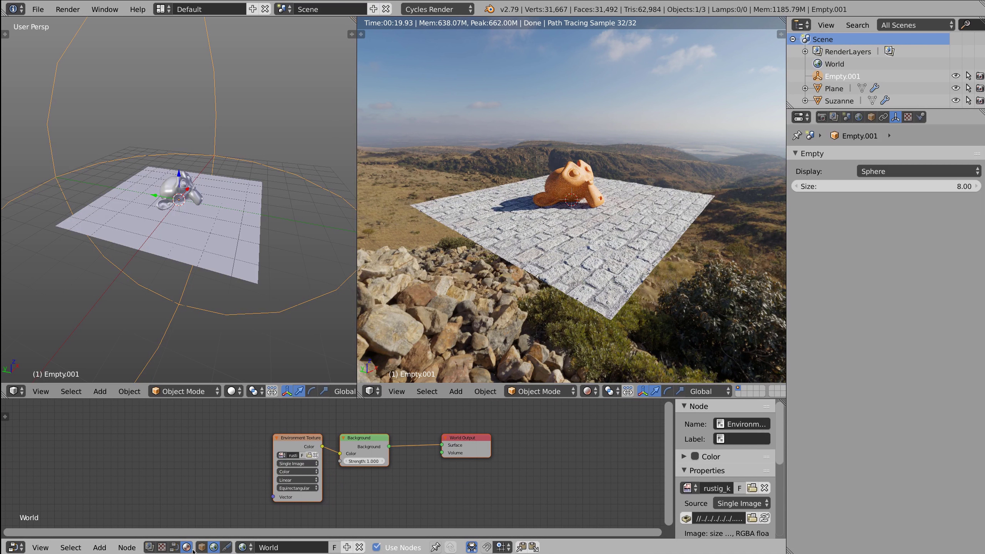
{"action": "key", "text": "shift+a"}
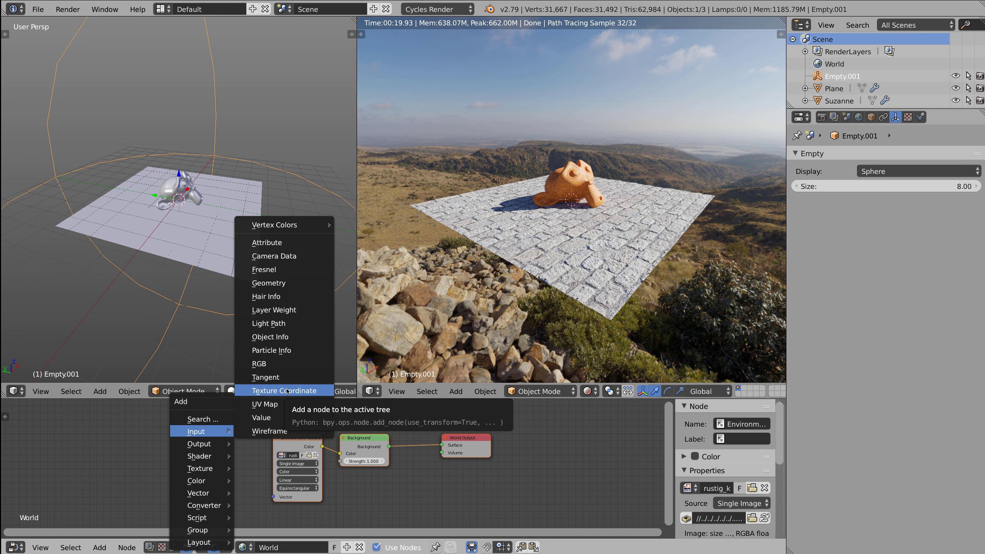
{"action": "left_click", "coordinate": [284, 390]}
{"action": "left_click", "coordinate": [171, 425]}
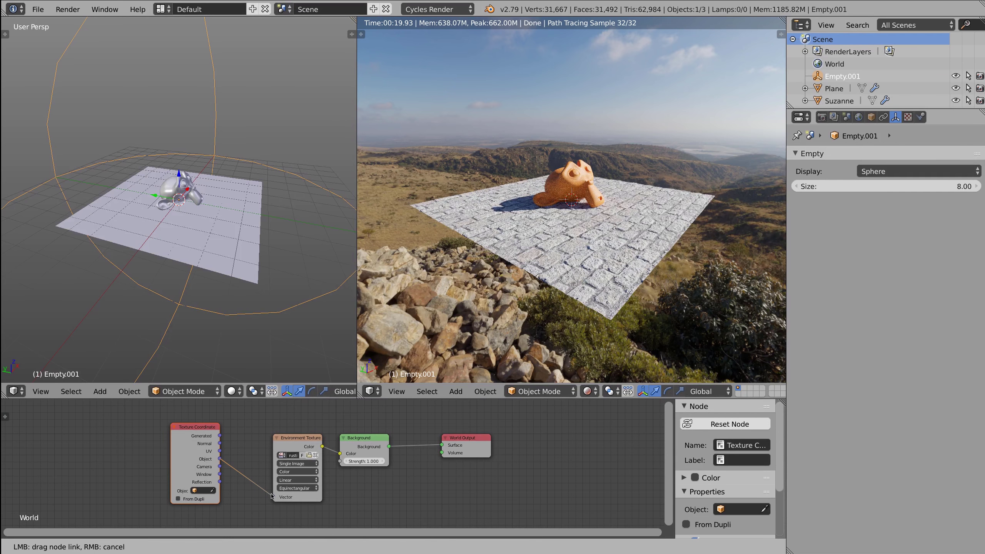
{"action": "left_click_drag", "start_coordinate": [221, 460], "coordinate": [271, 497]}
{"action": "left_click_drag", "start_coordinate": [221, 460], "coordinate": [273, 496]}
{"action": "scroll", "coordinate": [274, 496], "scroll_direction": "up", "scroll_amount": 1}
{"action": "left_click", "coordinate": [186, 495]}
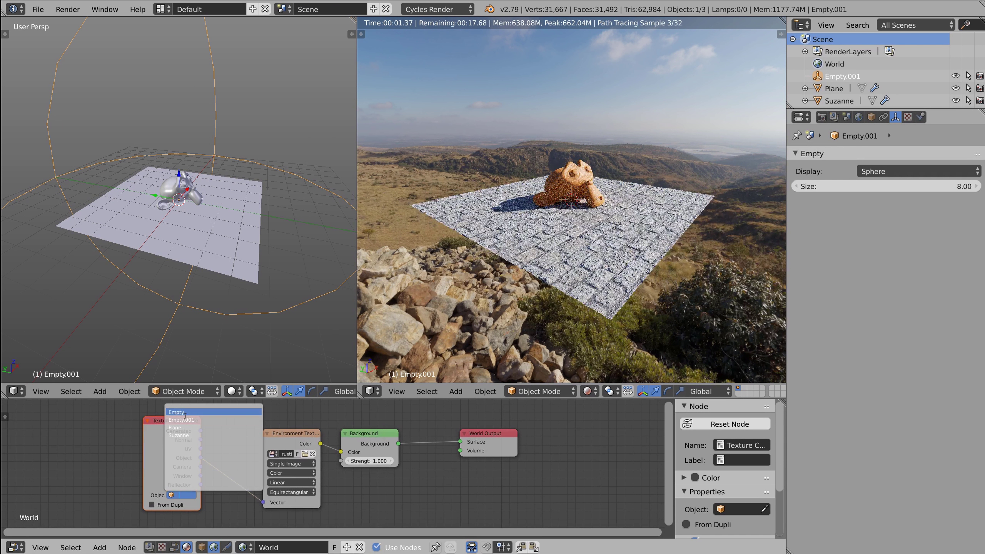
{"action": "left_click", "coordinate": [182, 419]}
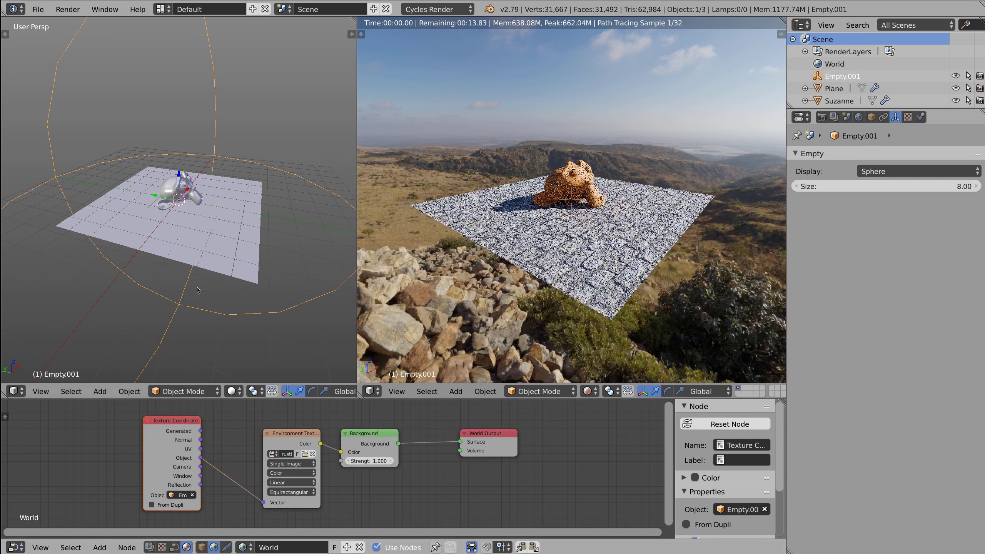
{"action": "scroll", "coordinate": [213, 236], "scroll_direction": "down", "scroll_amount": 2}
{"action": "middle_click_drag", "start_coordinate": [213, 237], "coordinate": [247, 200]}
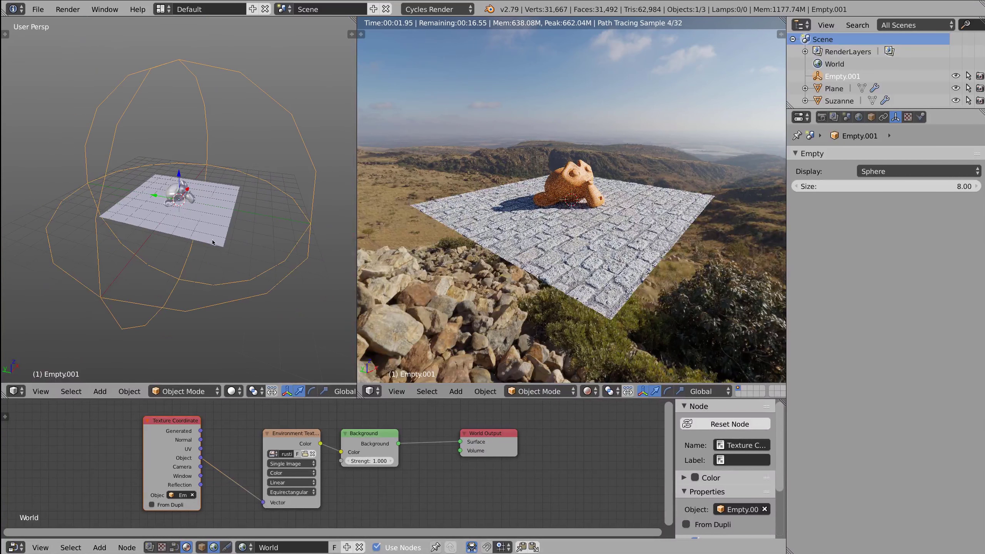
{"action": "key", "text": "r"}
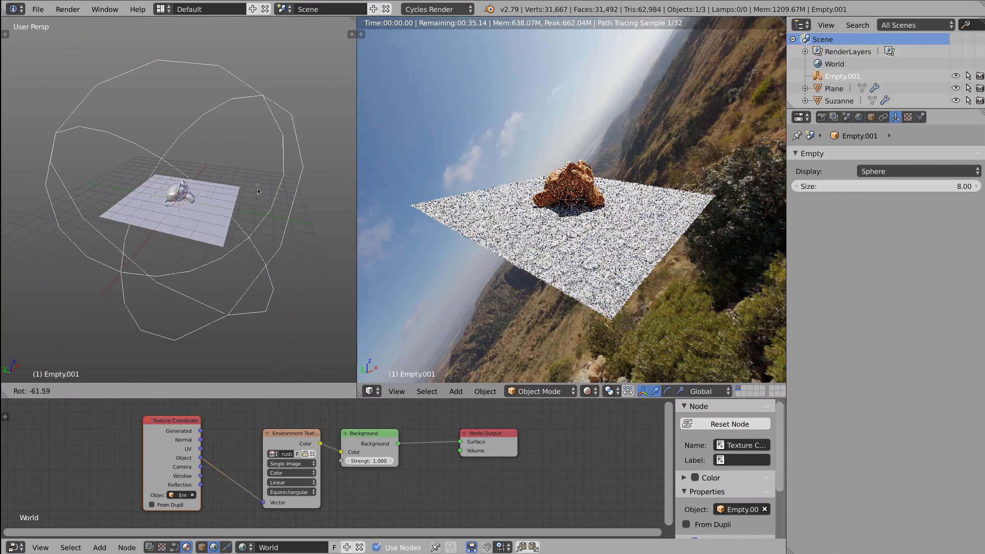
{"action": "left_click", "coordinate": [219, 246]}
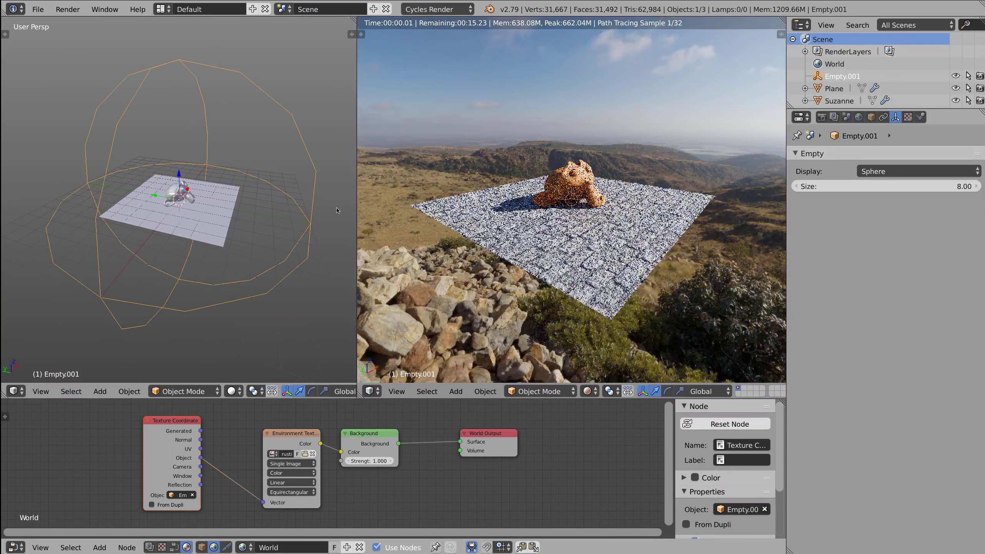
{"action": "middle_click_drag", "start_coordinate": [219, 246], "coordinate": [224, 248]}
{"action": "key", "text": "r"}
{"action": "key", "text": "z"}
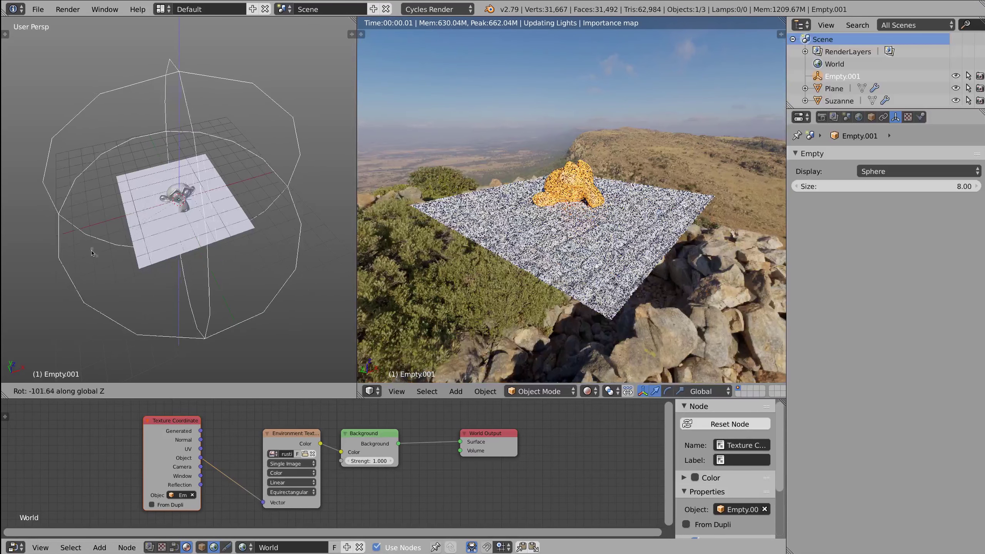
{"action": "left_click", "coordinate": [55, 227]}
{"action": "middle_click_drag", "start_coordinate": [55, 227], "coordinate": [226, 142]}
{"action": "scroll", "coordinate": [226, 142], "scroll_direction": "up", "scroll_amount": 3}
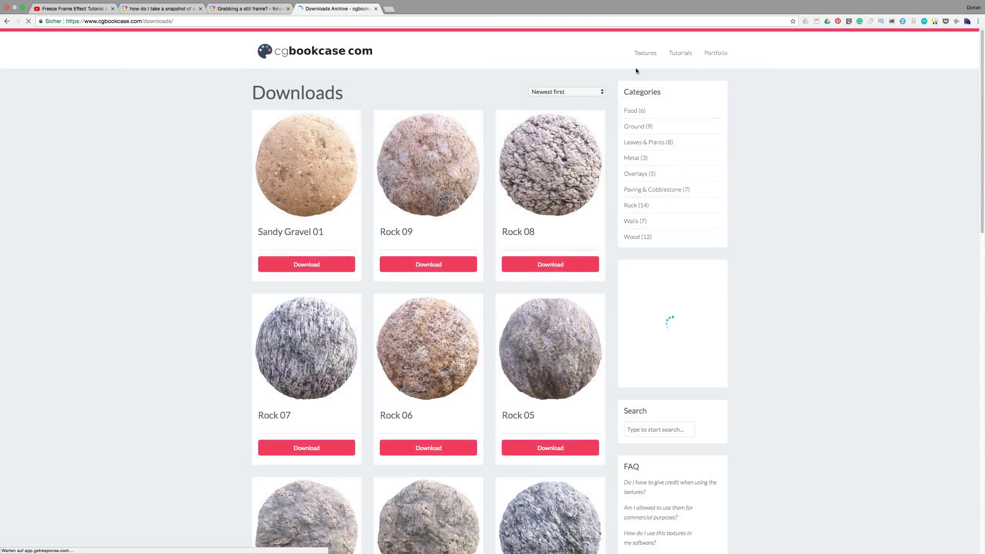
{"action": "scroll", "coordinate": [637, 68], "scroll_direction": "down", "scroll_amount": 1}
{"action": "scroll", "coordinate": [595, 93], "scroll_direction": "down", "scroll_amount": 3}
{"action": "scroll", "coordinate": [595, 95], "scroll_direction": "down", "scroll_amount": 1}
{"action": "scroll", "coordinate": [555, 154], "scroll_direction": "down", "scroll_amount": 3}
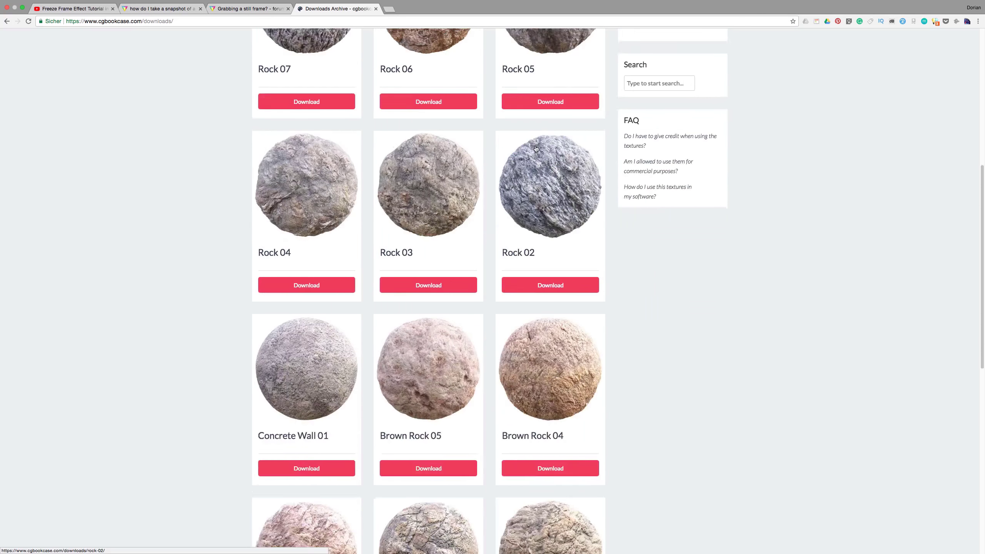
{"action": "scroll", "coordinate": [519, 184], "scroll_direction": "down", "scroll_amount": 2}
{"action": "scroll", "coordinate": [512, 193], "scroll_direction": "down", "scroll_amount": 3}
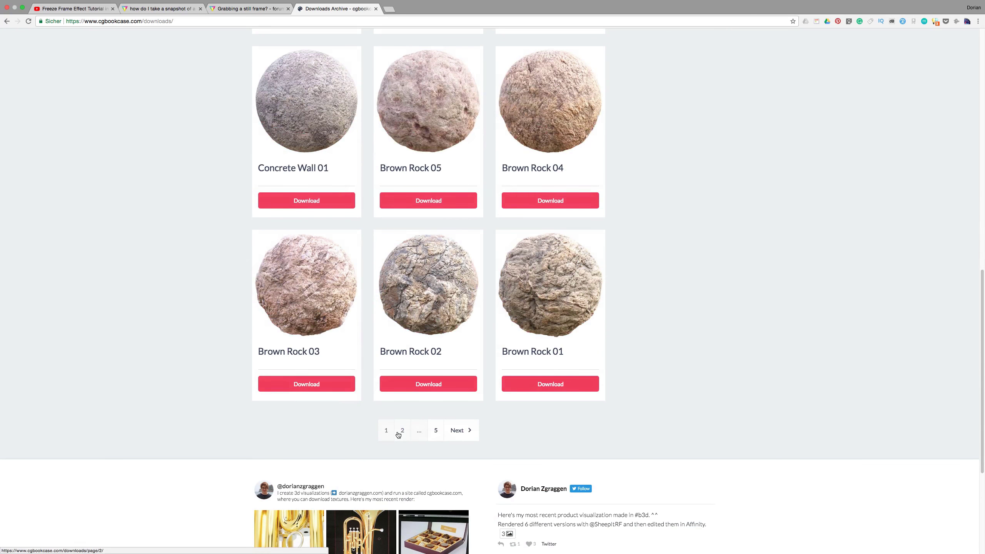
{"action": "left_click", "coordinate": [402, 431]}
{"action": "scroll", "coordinate": [584, 205], "scroll_direction": "down", "scroll_amount": 1}
{"action": "scroll", "coordinate": [585, 205], "scroll_direction": "down", "scroll_amount": 2}
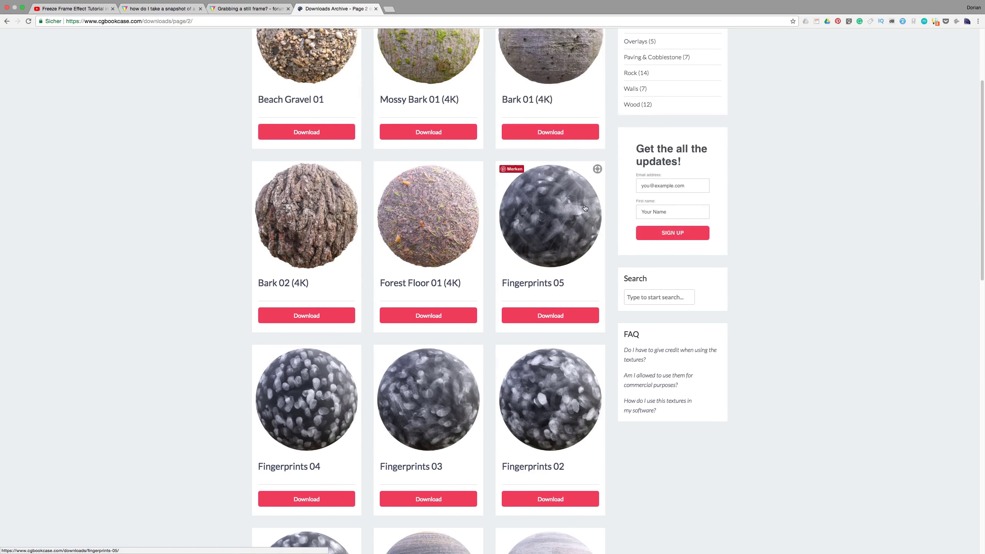